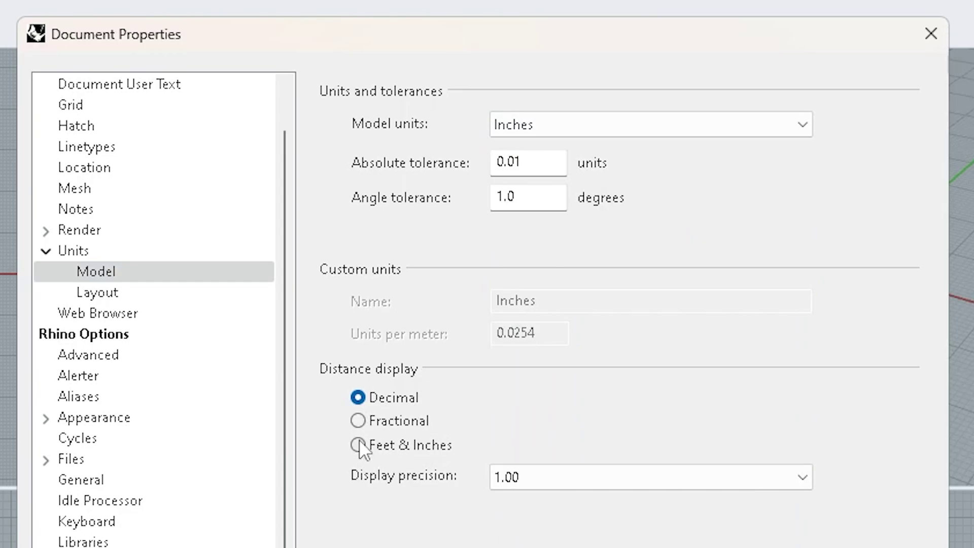
Set the model units' distance display to Feet & Inches and apply the document properties.
click(359, 442)
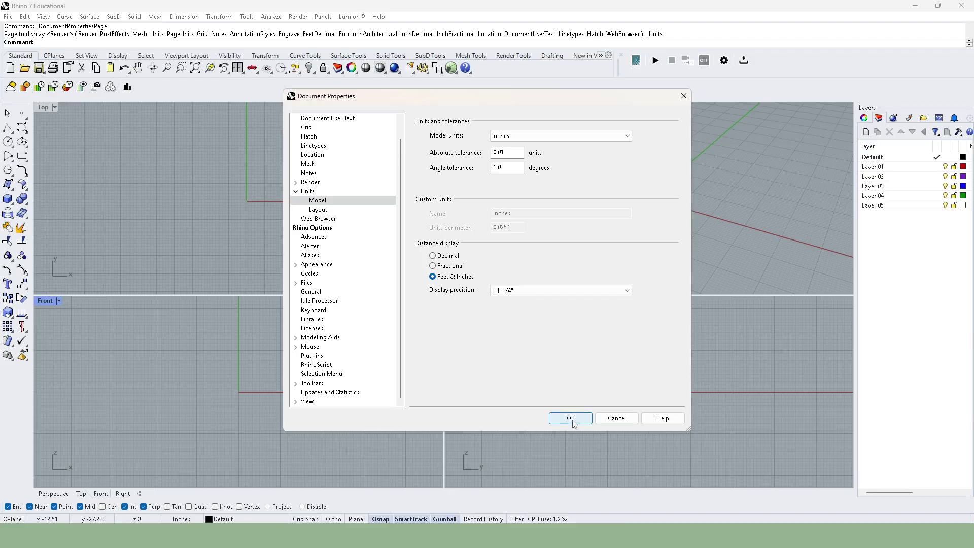
click(571, 418)
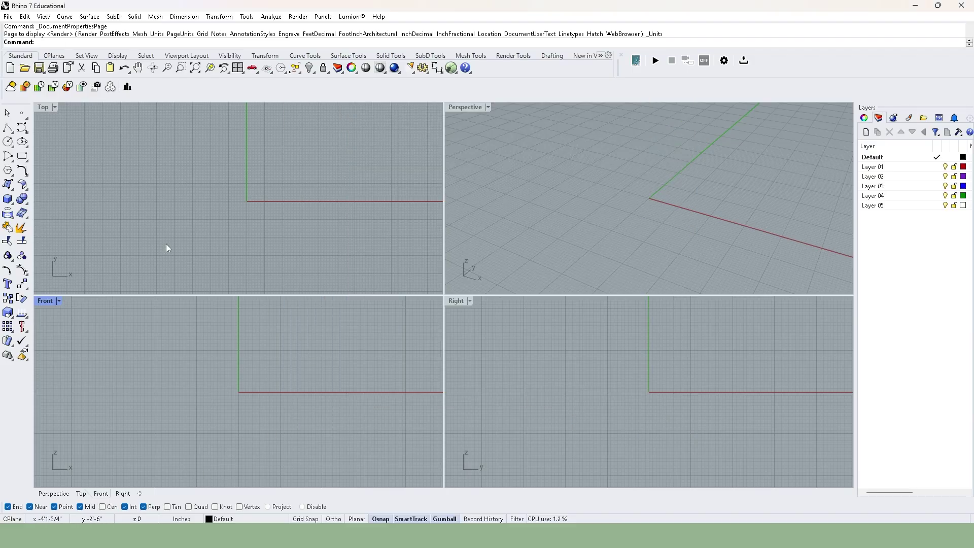
click(7, 127)
click(159, 179)
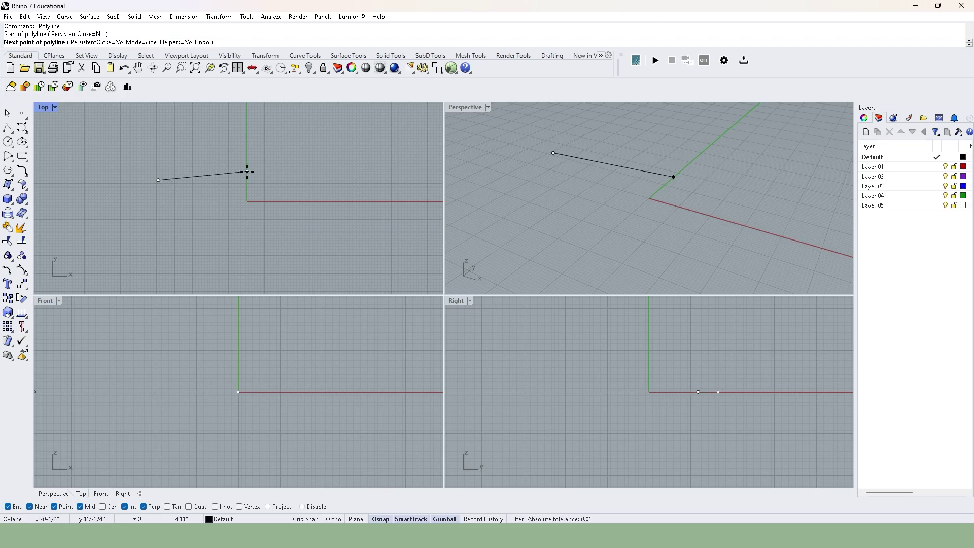
key(Escape)
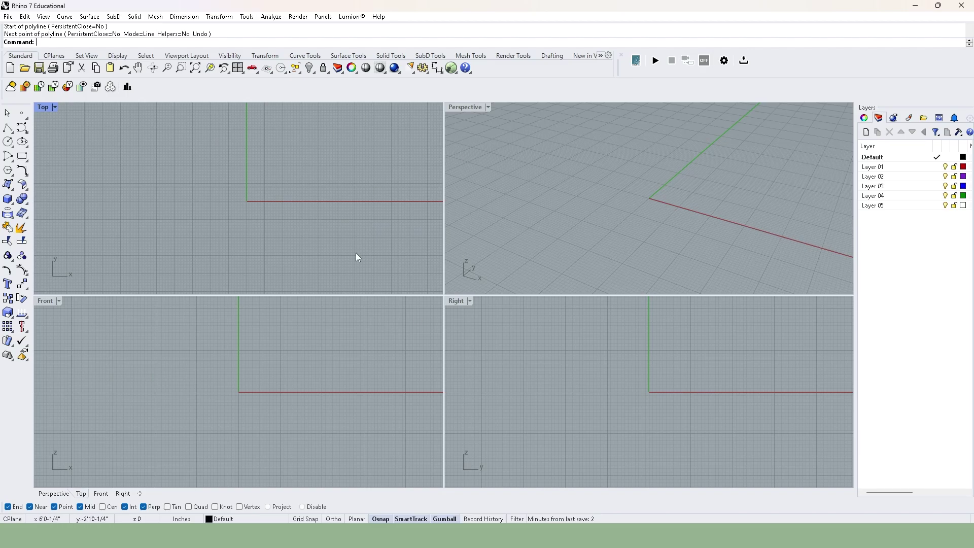
Resize the viewports so Top and Perspective are taller than Front and Right, with Perspective about twice as wide as Top.
drag(300, 295, 294, 431)
drag(522, 296, 526, 431)
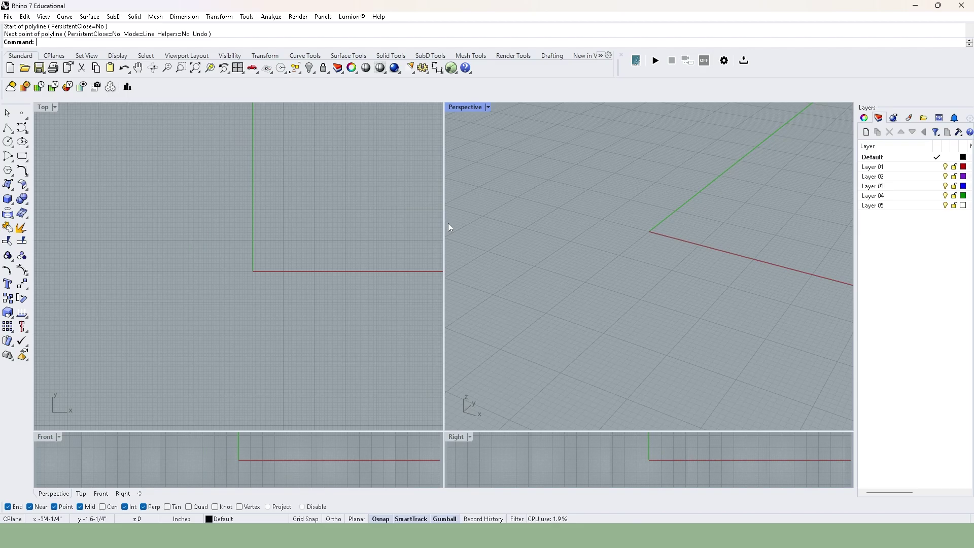
drag(444, 227, 313, 232)
right_drag(233, 232, 227, 266)
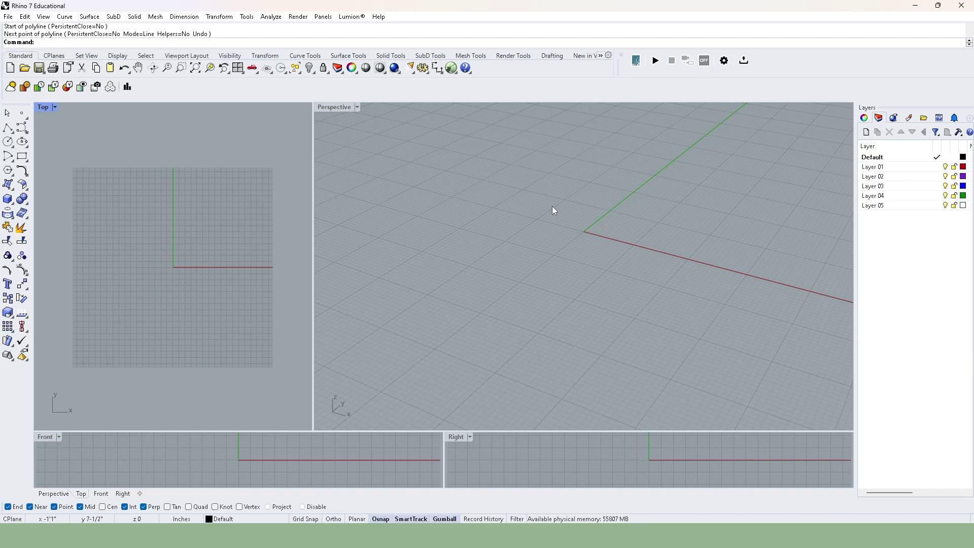
right_drag(552, 206, 588, 257)
scroll(168, 259, up, 2)
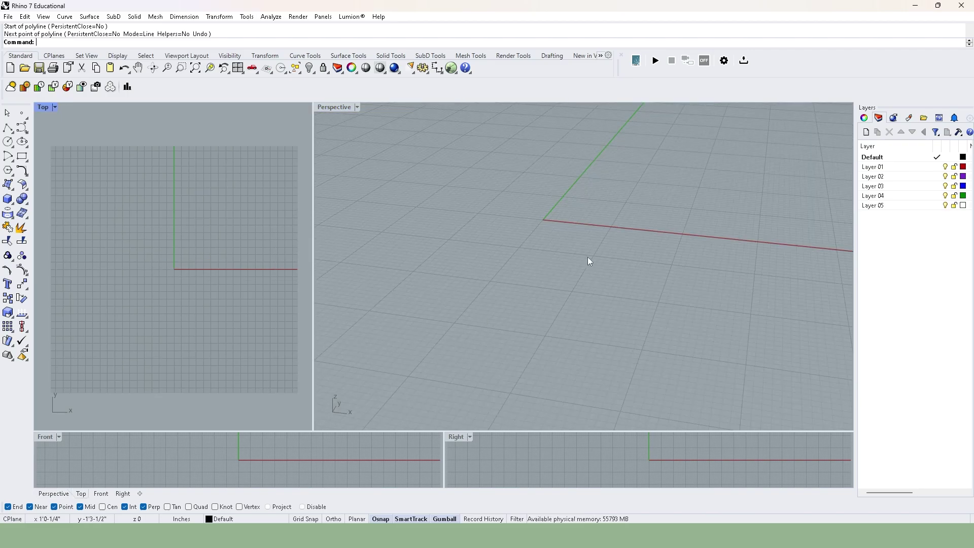
Maximize the Top viewport and restore the four-viewport layout.
double_click(44, 108)
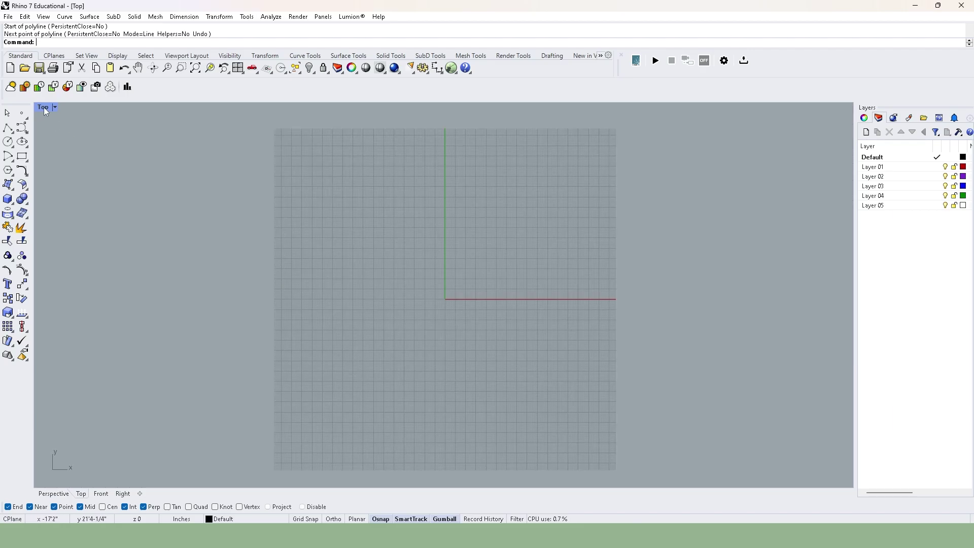
scroll(441, 279, up, 1)
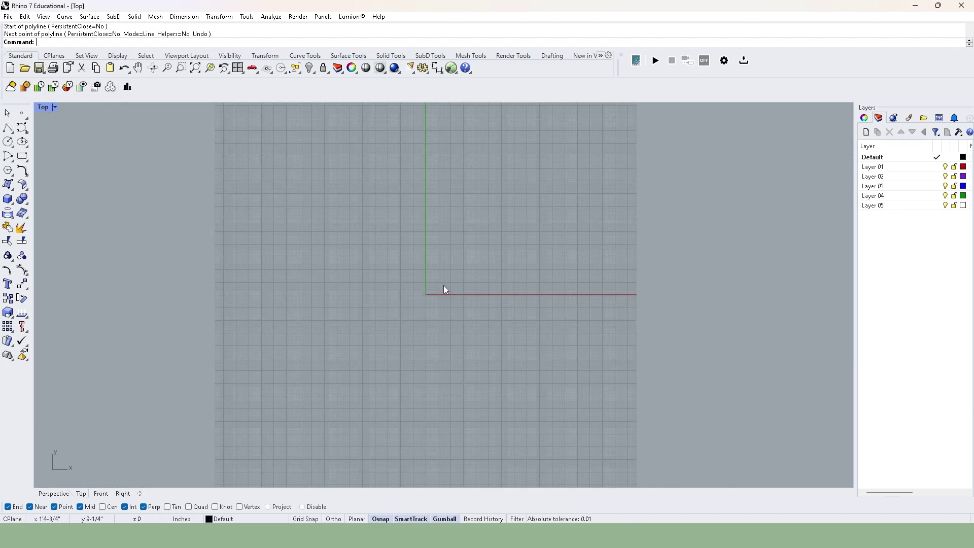
scroll(320, 244, down, 1)
double_click(44, 107)
scroll(204, 244, down, 1)
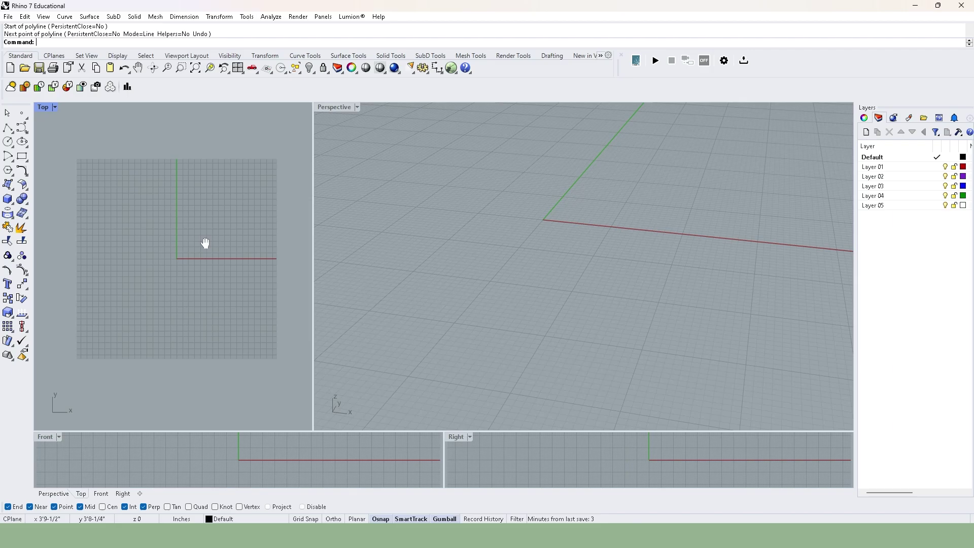
scroll(201, 241, up, 1)
right_drag(202, 242, 212, 246)
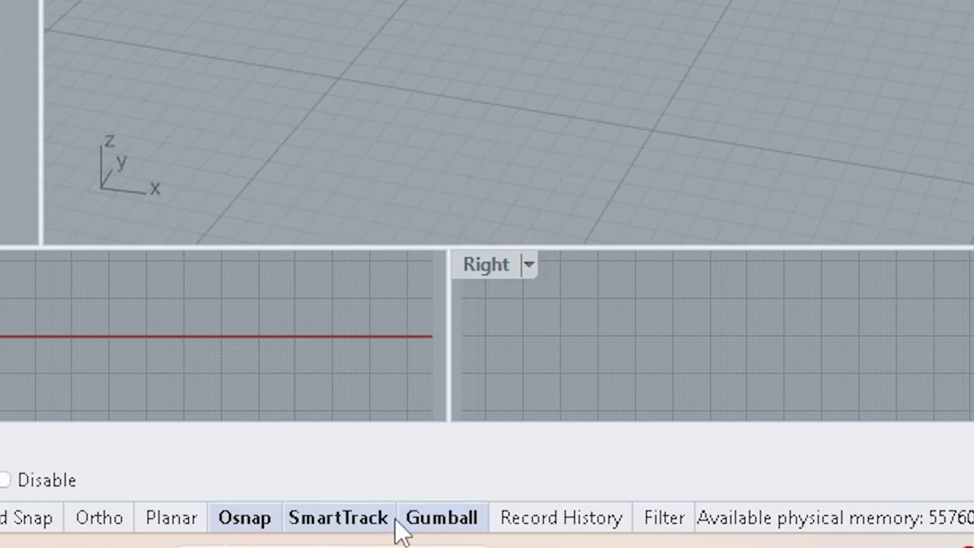
Turn off SmartTrack, and switch object snaps off and back on.
click(332, 520)
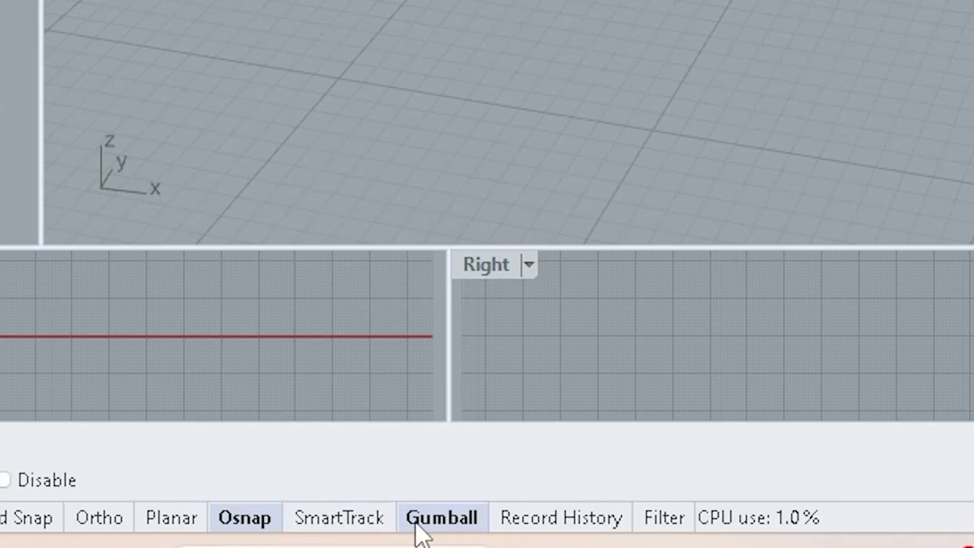
click(246, 518)
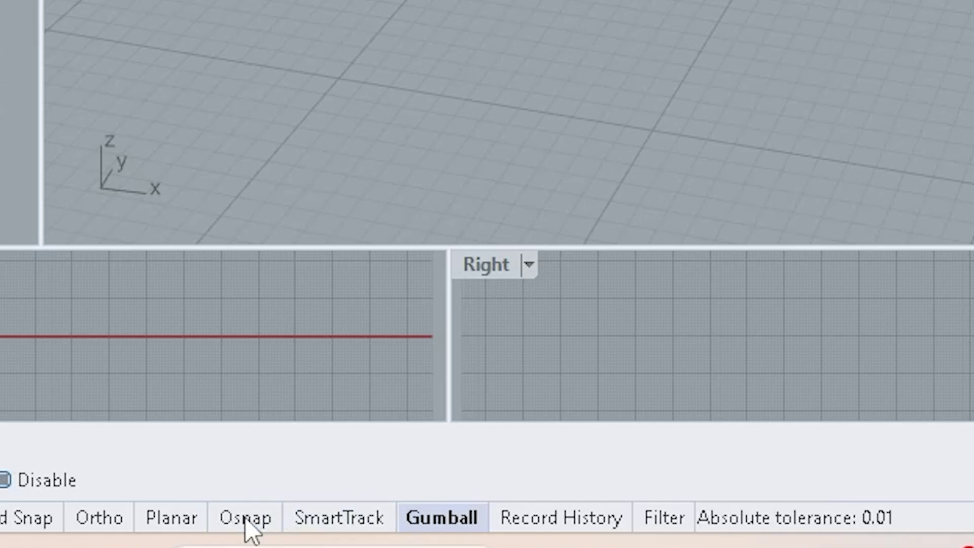
click(246, 519)
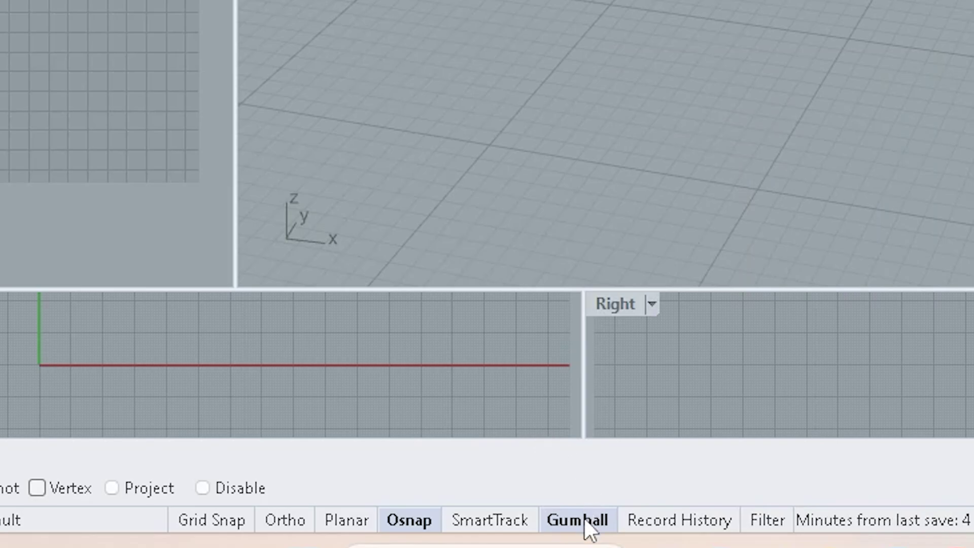
right_click(589, 528)
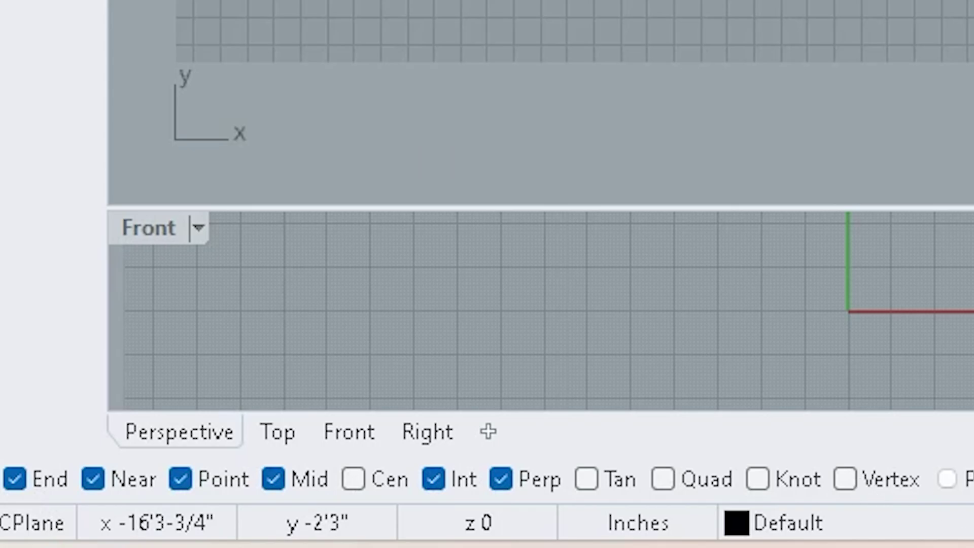
Toggle the Project snap option on and off, and switch object snapping off and on again.
click(973, 479)
click(973, 480)
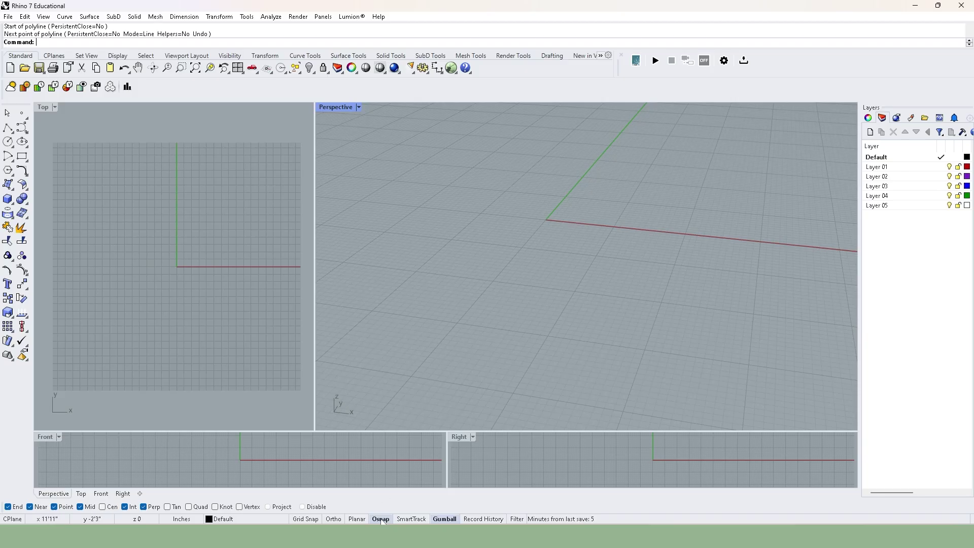
click(381, 519)
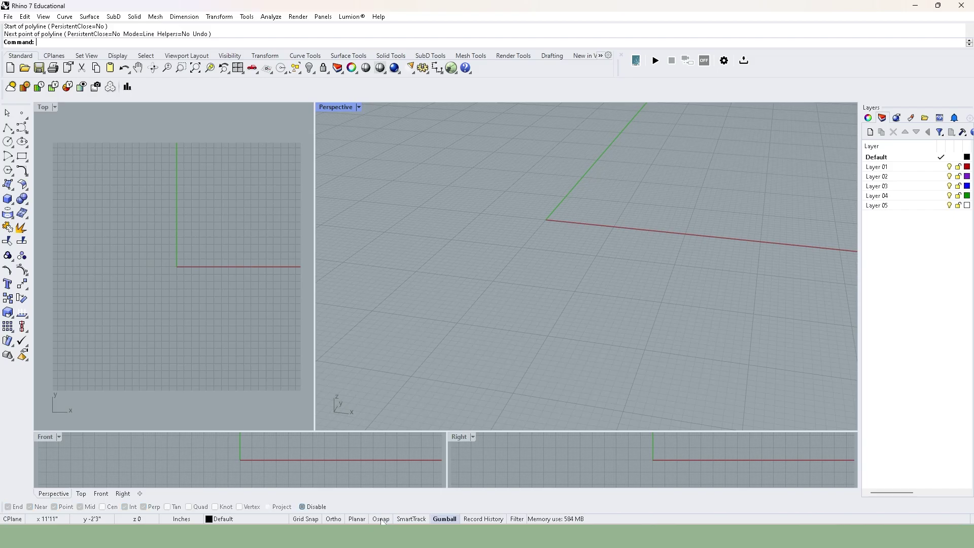
click(381, 519)
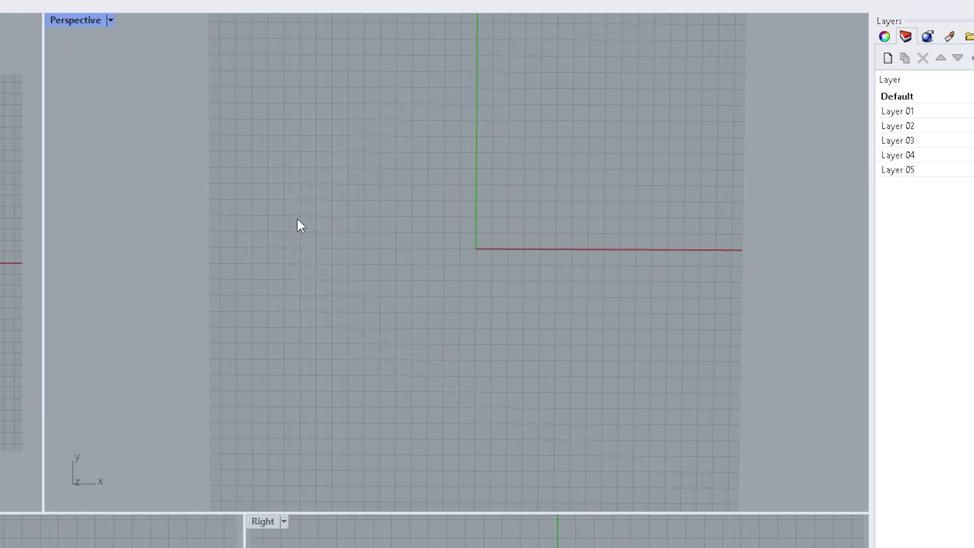
Switch the empty Perspective viewport through the Shaded, Ghosted and Rendered display modes and back to Ghosted.
click(56, 25)
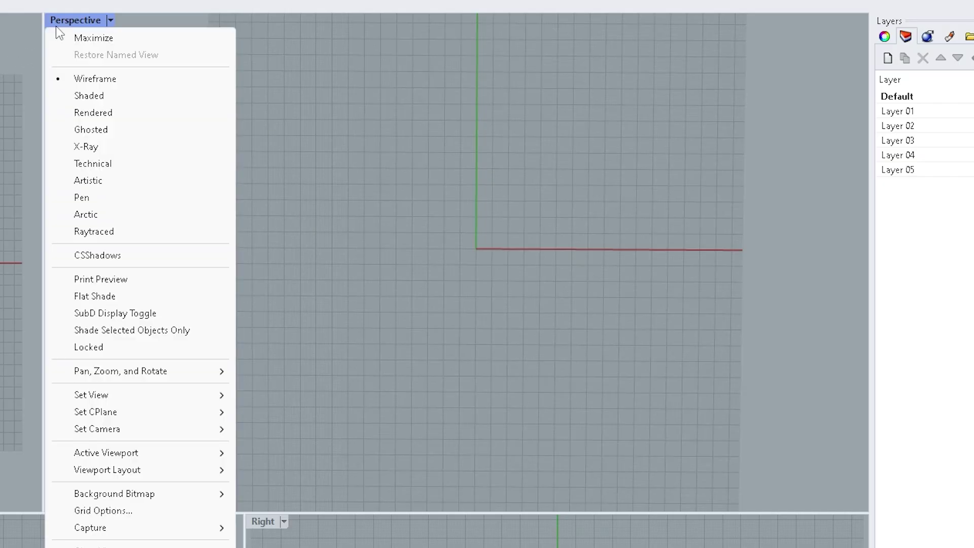
click(95, 93)
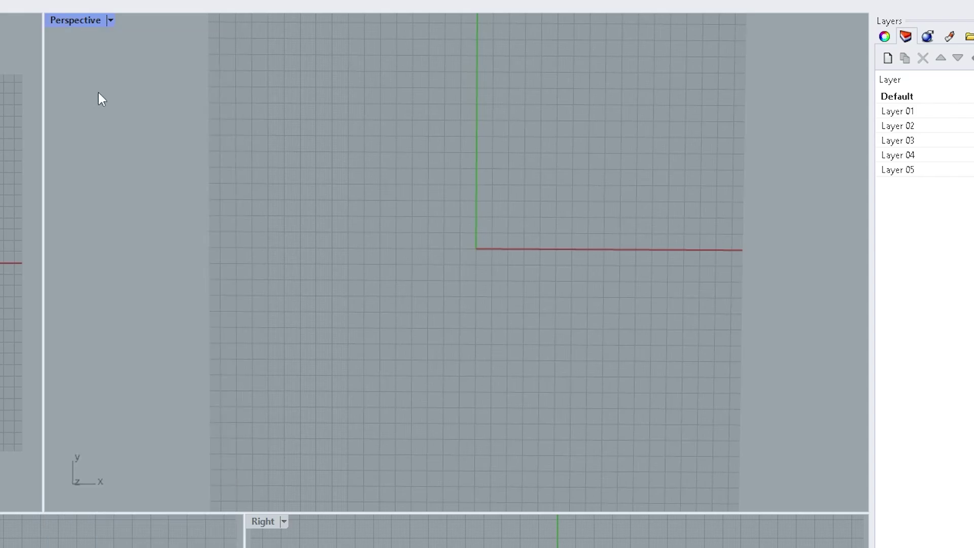
click(84, 27)
click(98, 132)
click(88, 25)
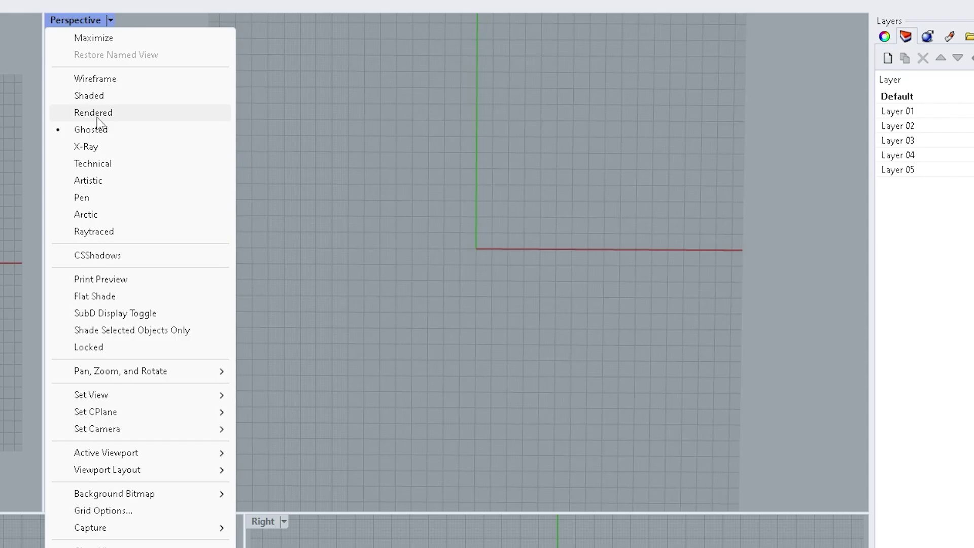
click(96, 116)
click(84, 20)
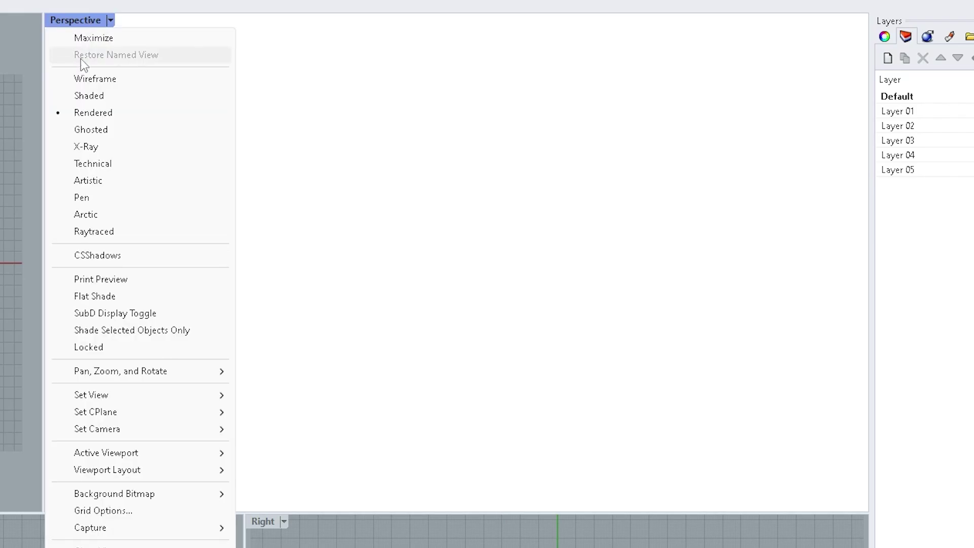
click(95, 130)
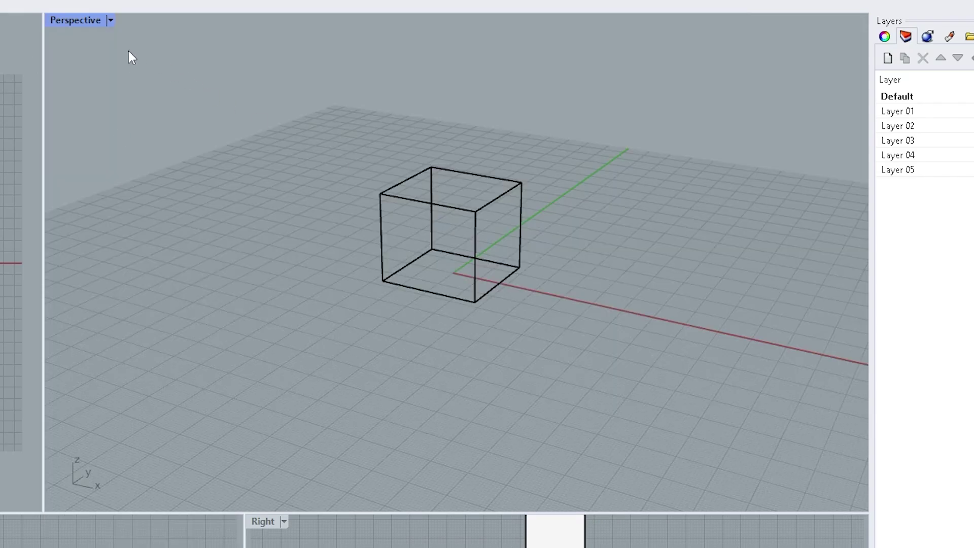
Compare the box in the Perspective viewport in the Shaded, Rendered, Ghosted and Arctic display modes.
click(72, 19)
click(98, 95)
click(104, 20)
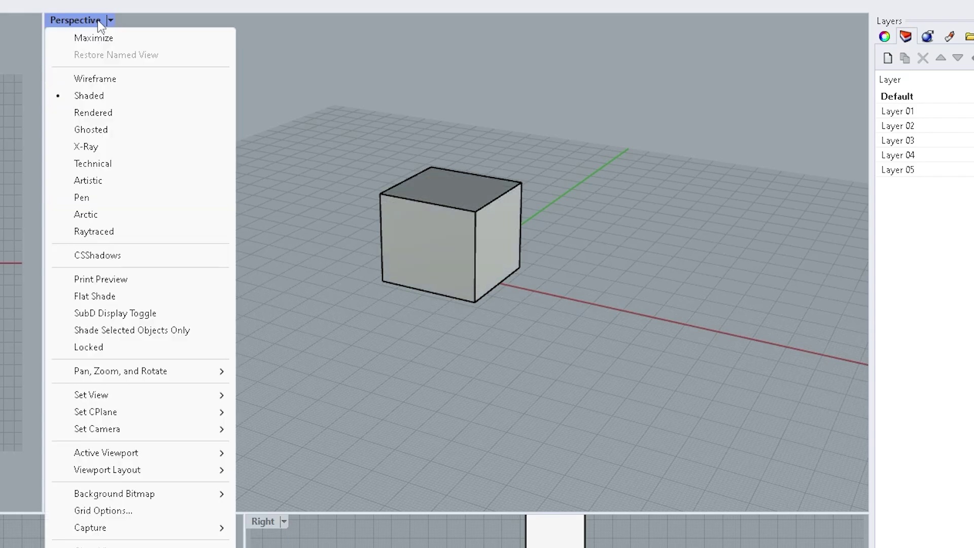
click(93, 113)
mouse_move(473, 225)
right_down()
mouse_move(548, 258)
mouse_move(451, 249)
mouse_move(647, 217)
mouse_move(460, 239)
right_up()
click(76, 20)
click(97, 130)
click(76, 19)
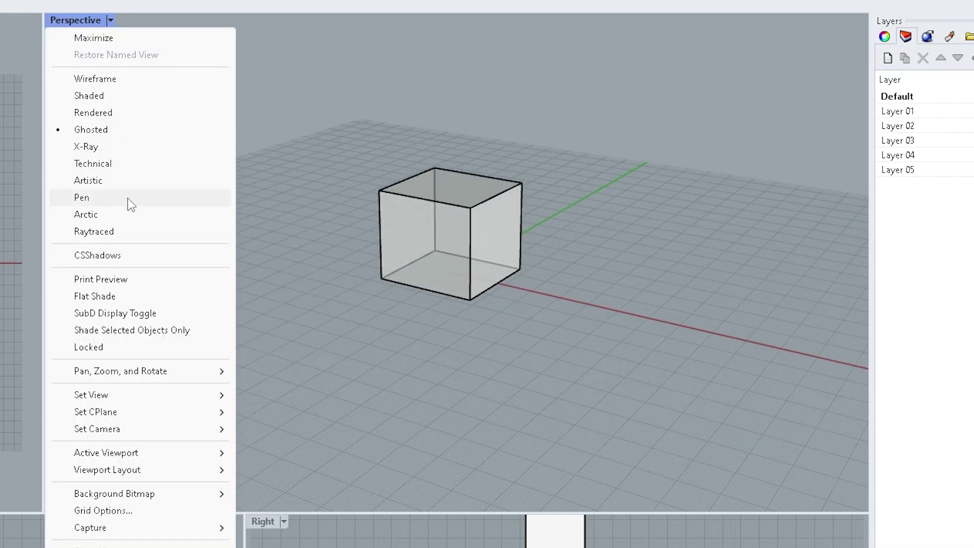
click(100, 217)
mouse_move(394, 244)
mouse_down()
mouse_move(510, 259)
mouse_move(402, 239)
mouse_move(396, 246)
mouse_up()
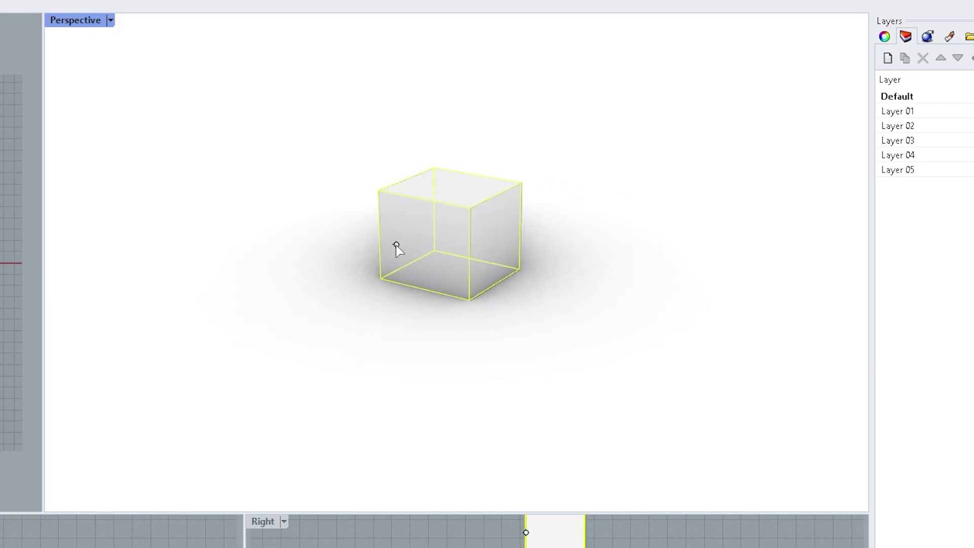
right_drag(463, 278, 450, 325)
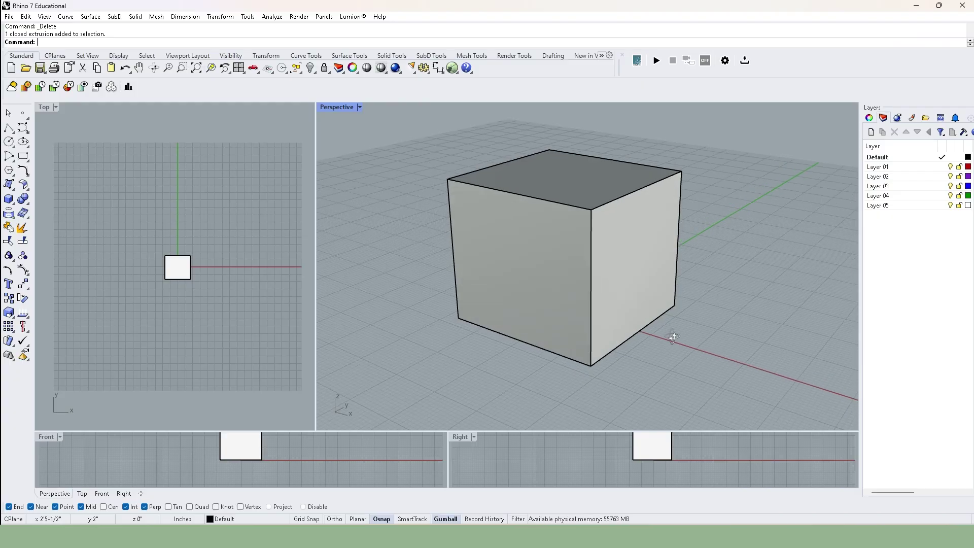
Move the box vertically with the Gumball and undo the move.
right_drag(674, 336, 680, 341)
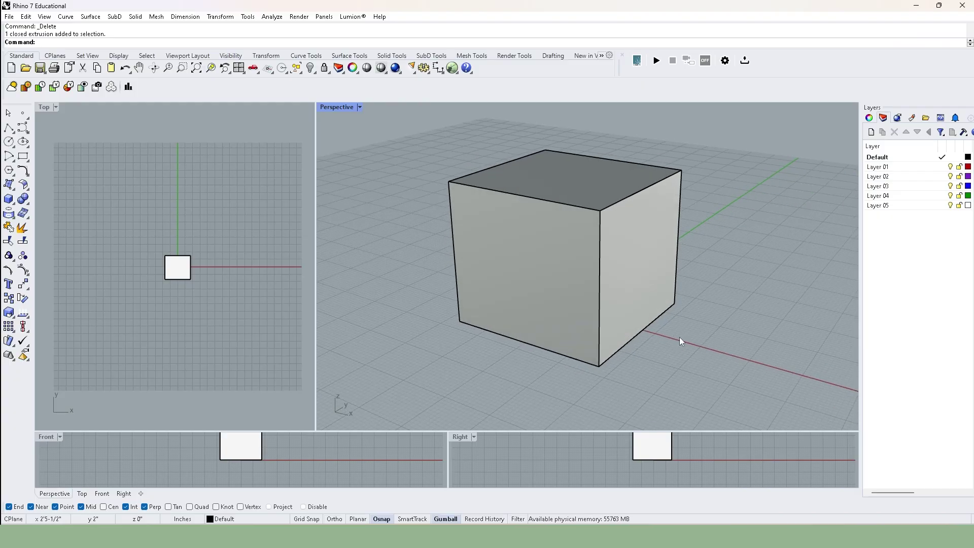
scroll(589, 352, down, 5)
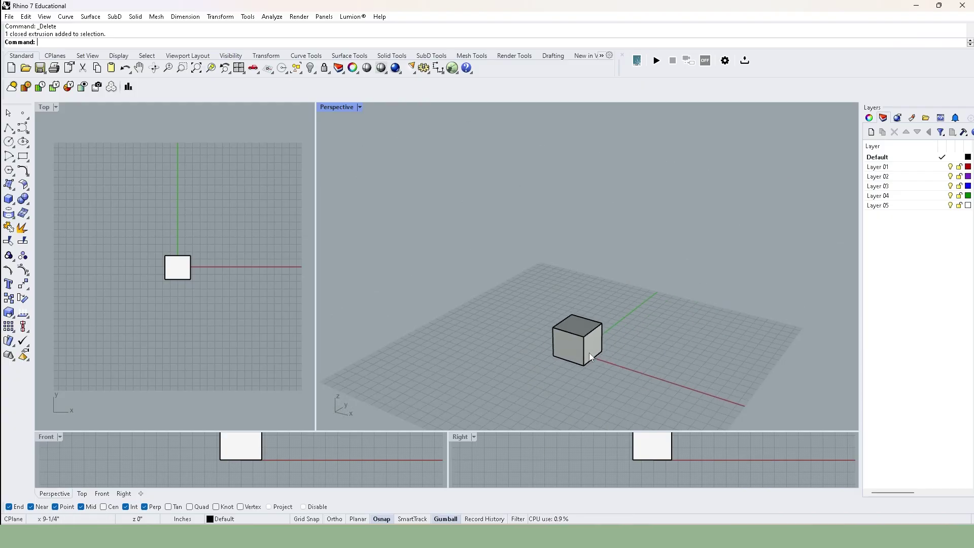
click(590, 352)
scroll(582, 340, up, 2)
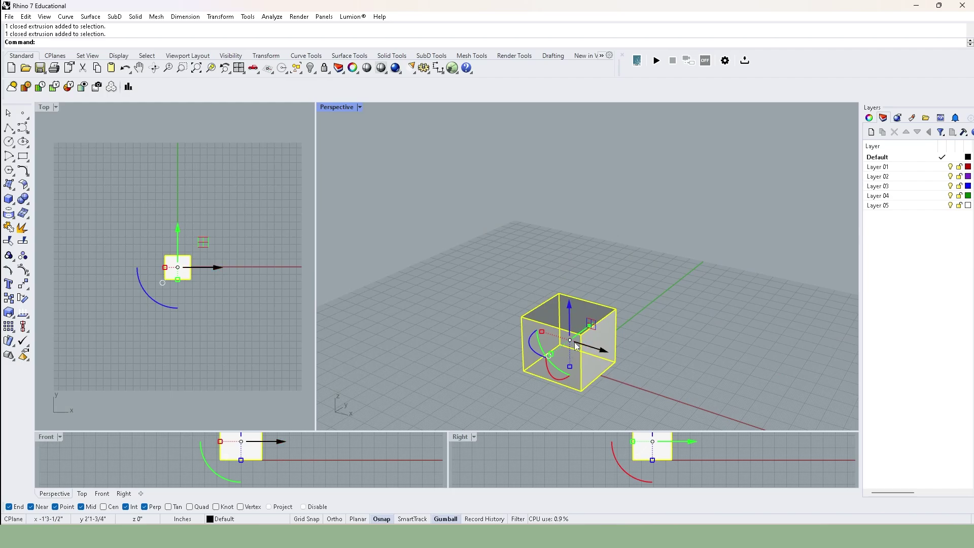
drag(570, 329, 590, 337)
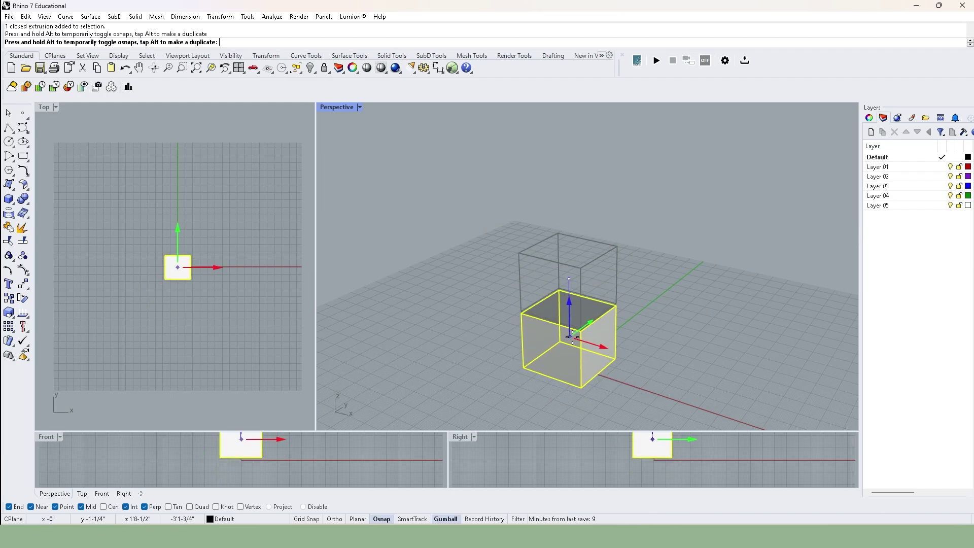
key(ctrl+z)
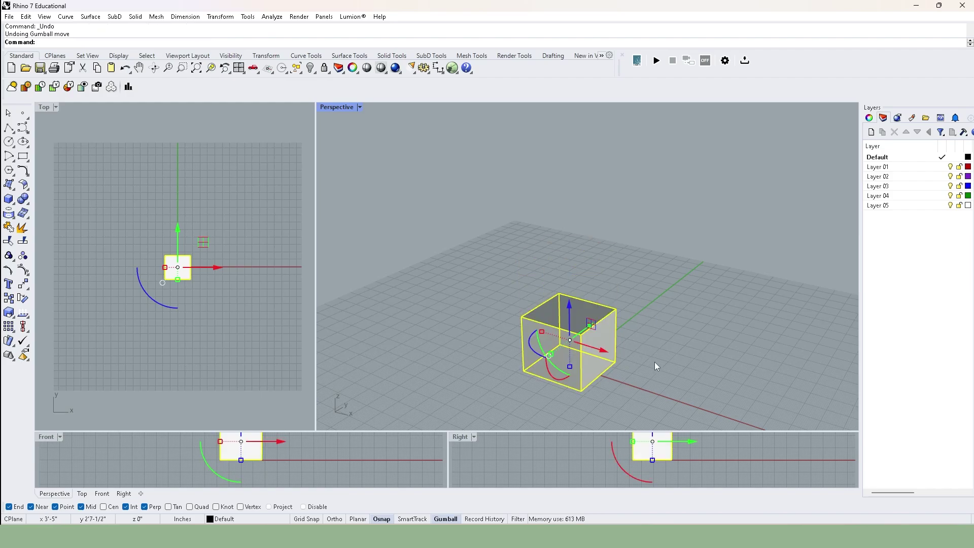
Rescale the box with the Gumball scale handles, stretching it along X, widening it along Y and adjusting its height.
right_drag(654, 361, 556, 358)
drag(543, 353, 501, 318)
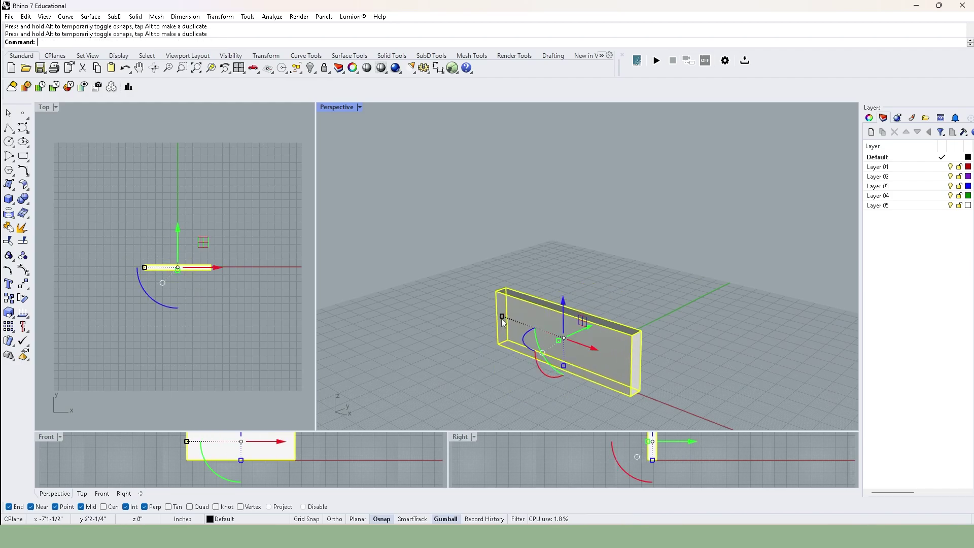
drag(555, 345, 535, 354)
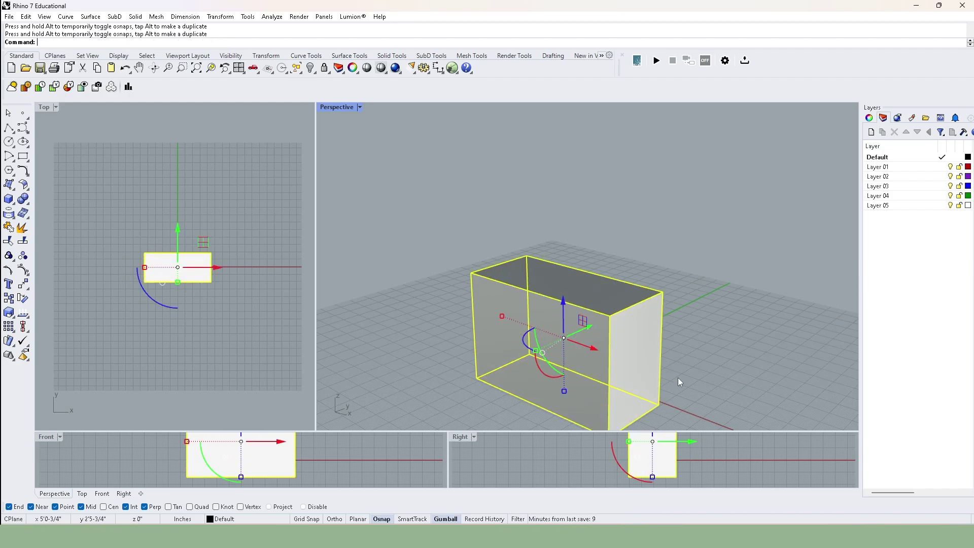
drag(564, 391, 568, 378)
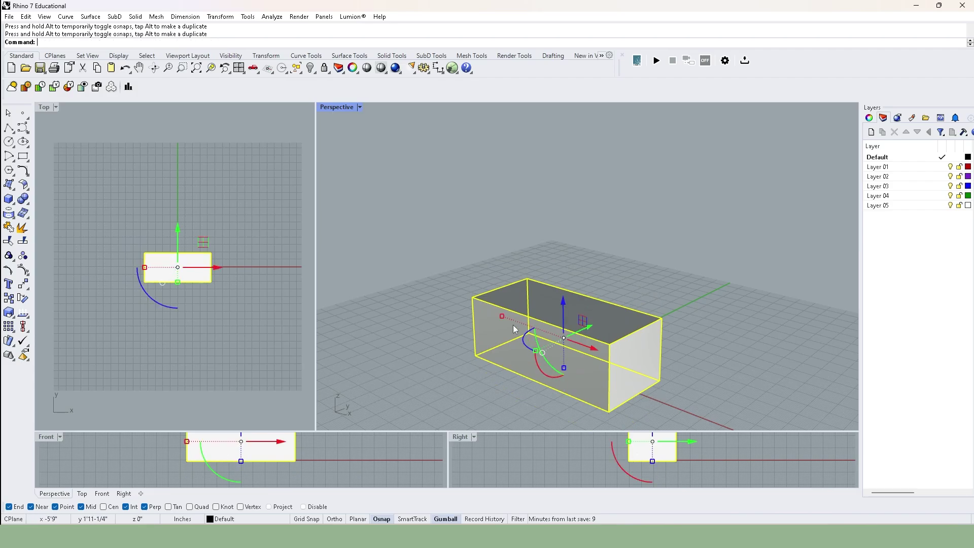
Shorten the box along X with the Gumball scale handle.
drag(502, 316, 531, 328)
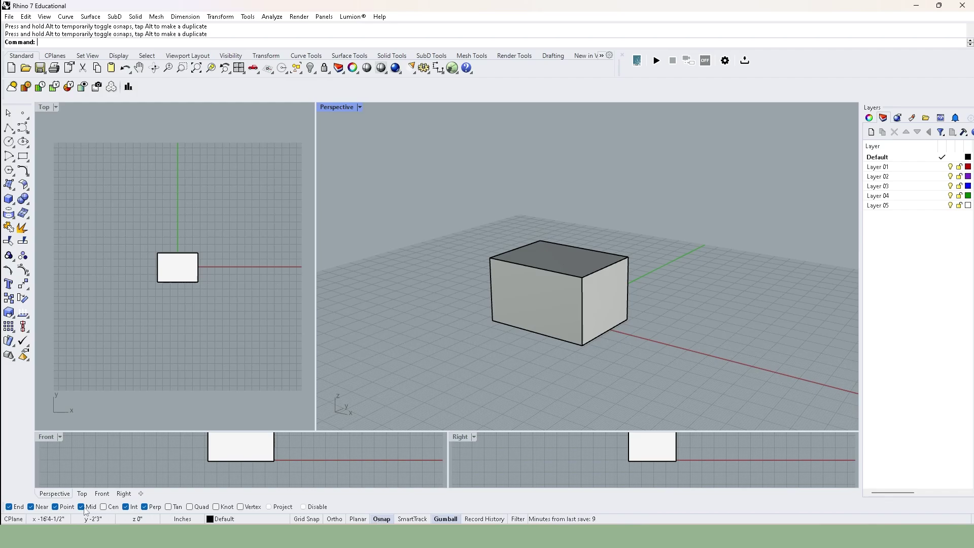
Draw a closed polyline in the Top viewport through the box's two right corners and left edge midpoint, looping around below the box.
click(9, 127)
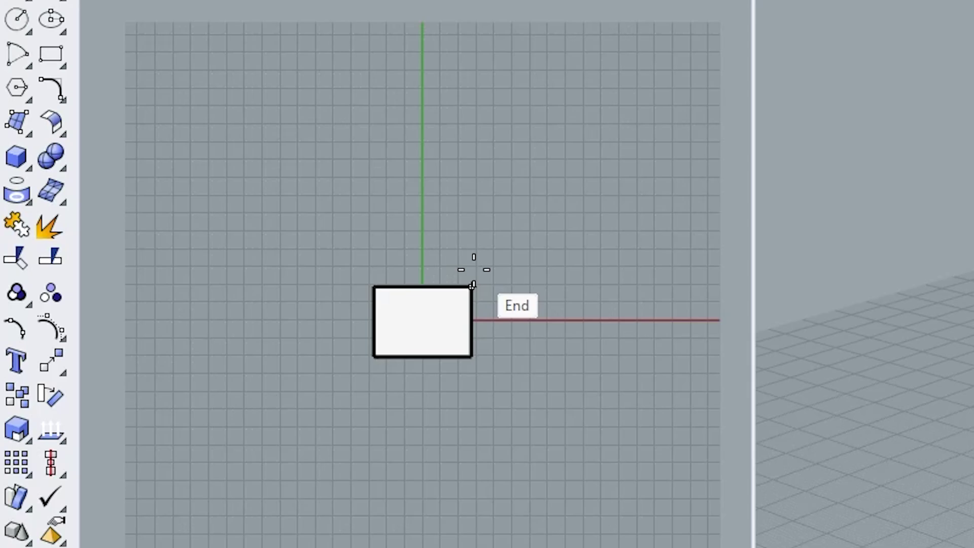
click(472, 286)
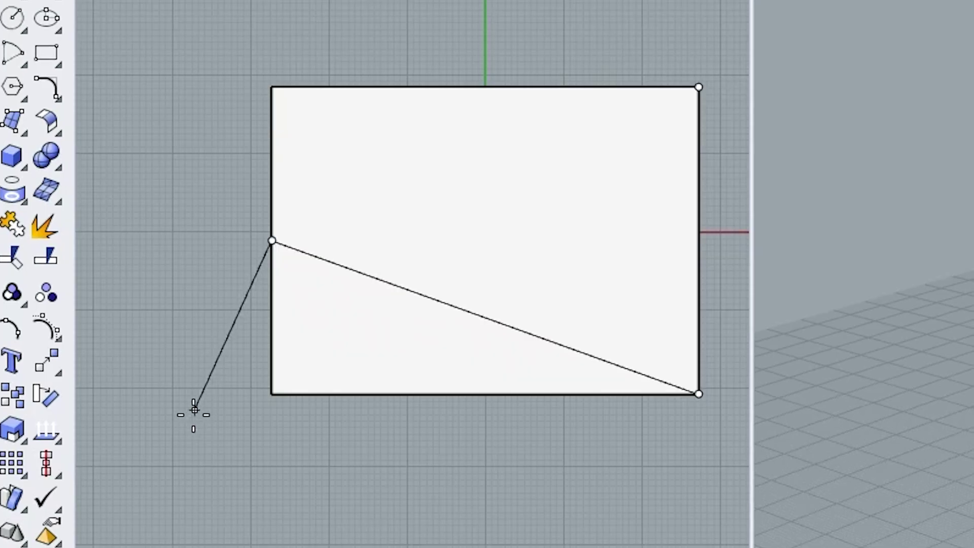
click(193, 428)
click(477, 547)
click(622, 542)
click(713, 428)
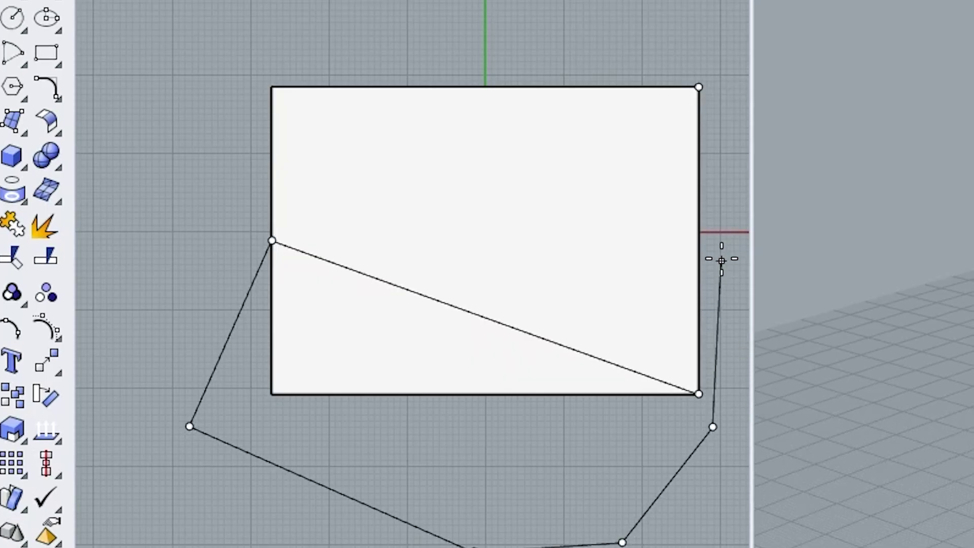
click(700, 91)
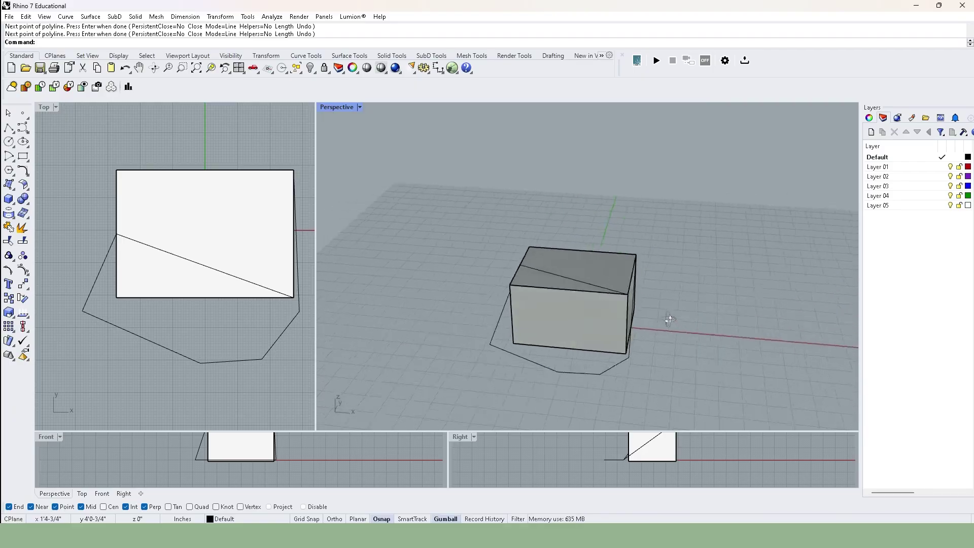
Select the polyline and flatten it vertically into a single horizontal plane with the Gumball Z scale handle.
right_drag(670, 320, 522, 337)
click(504, 348)
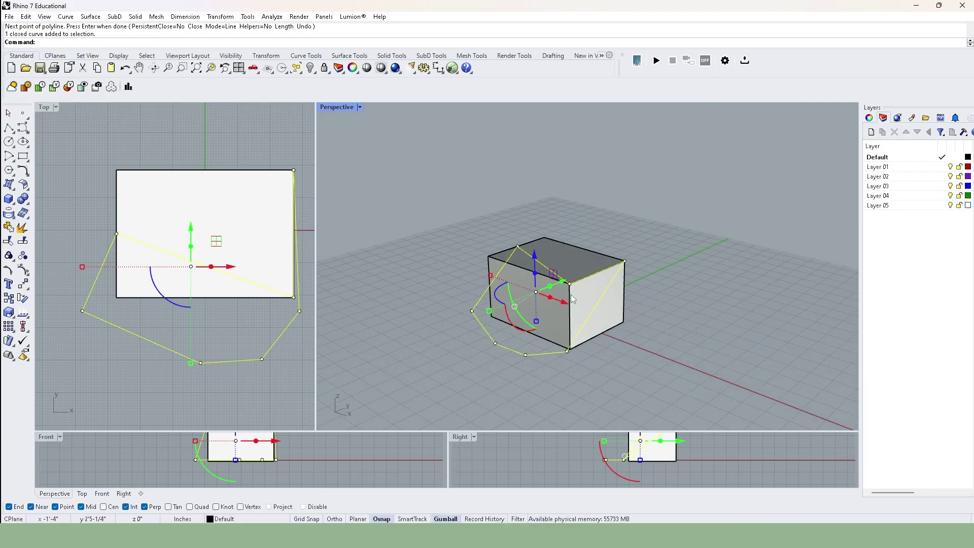
right_drag(575, 299, 589, 284)
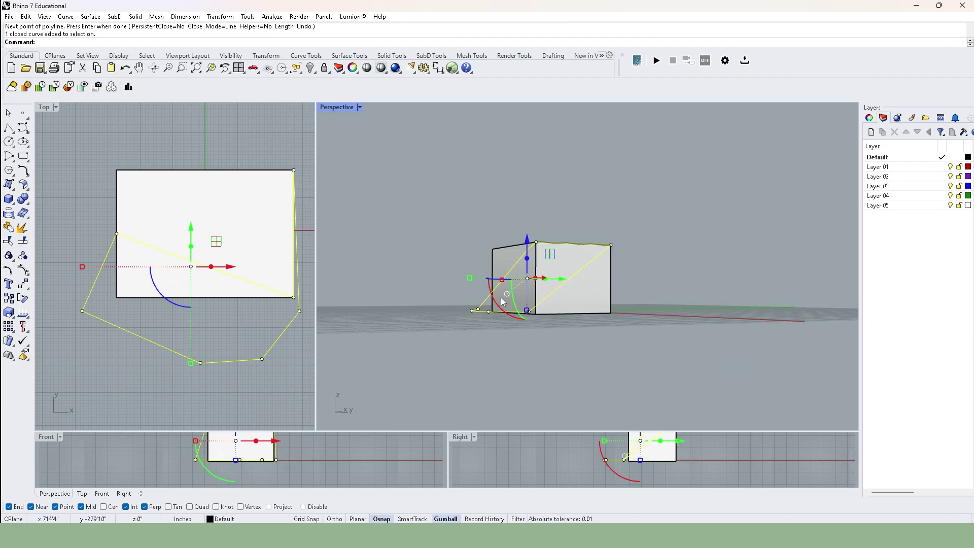
right_drag(479, 291, 538, 298)
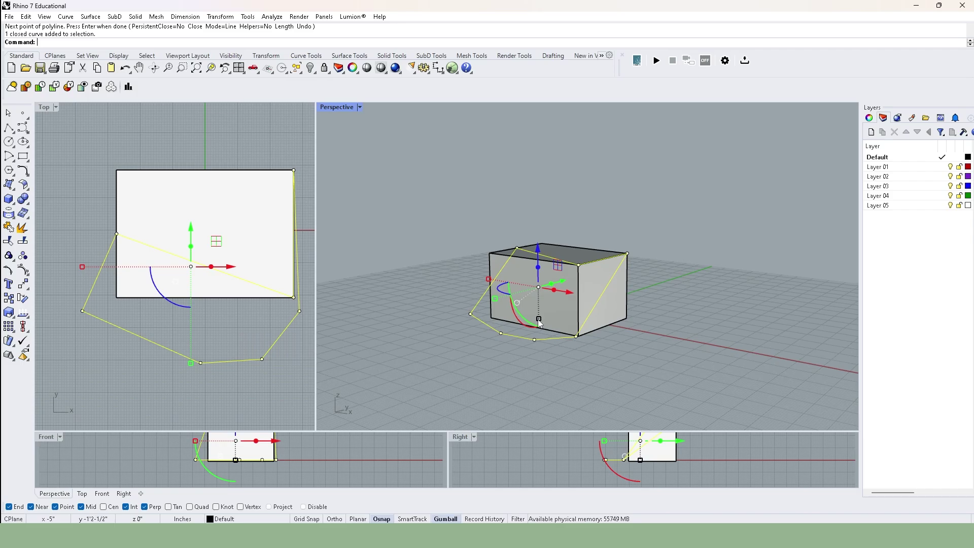
mouse_move(616, 331)
right_down()
mouse_move(683, 319)
mouse_move(632, 340)
right_up()
drag(546, 326, 546, 293)
right_drag(640, 333, 633, 312)
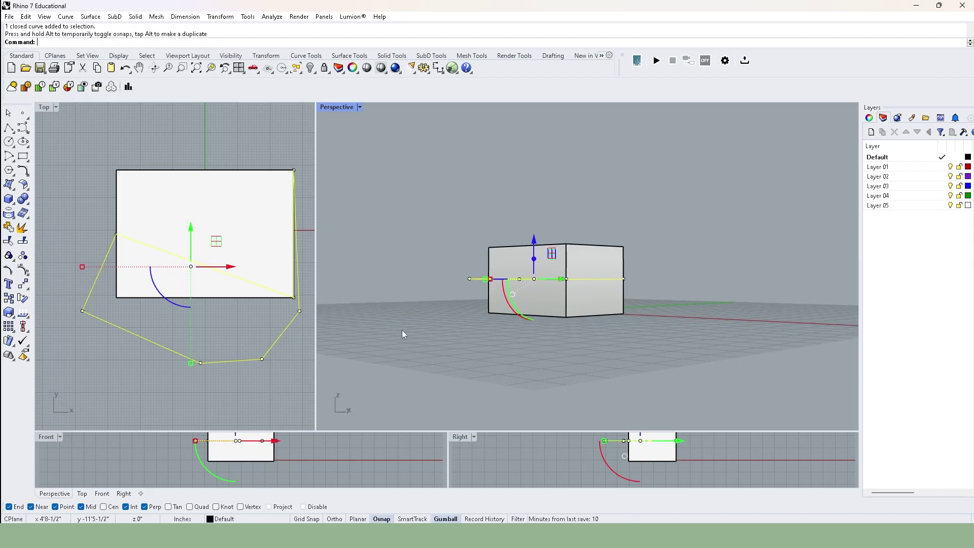
Add the box to the selected polyline and delete both objects.
scroll(660, 457, up, 6)
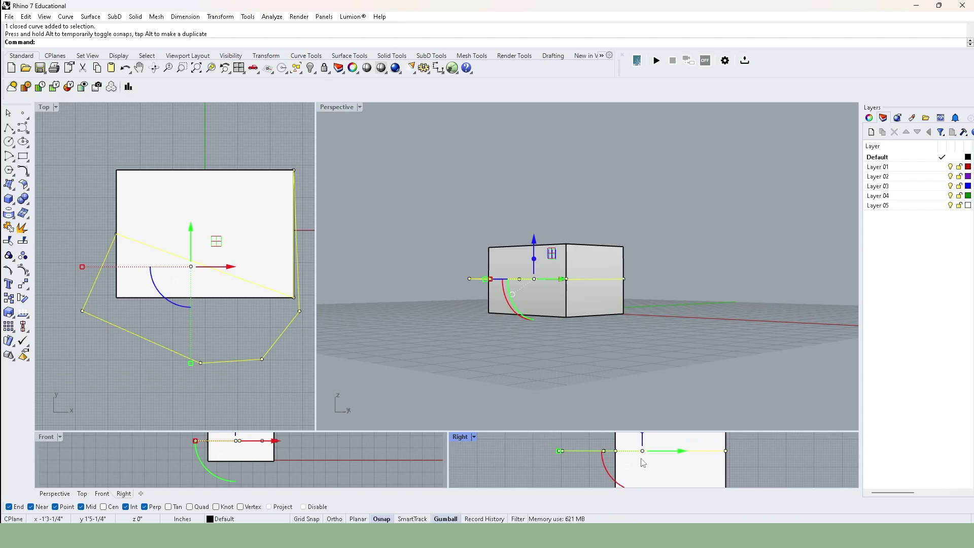
scroll(675, 469, down, 4)
shift+click(675, 466)
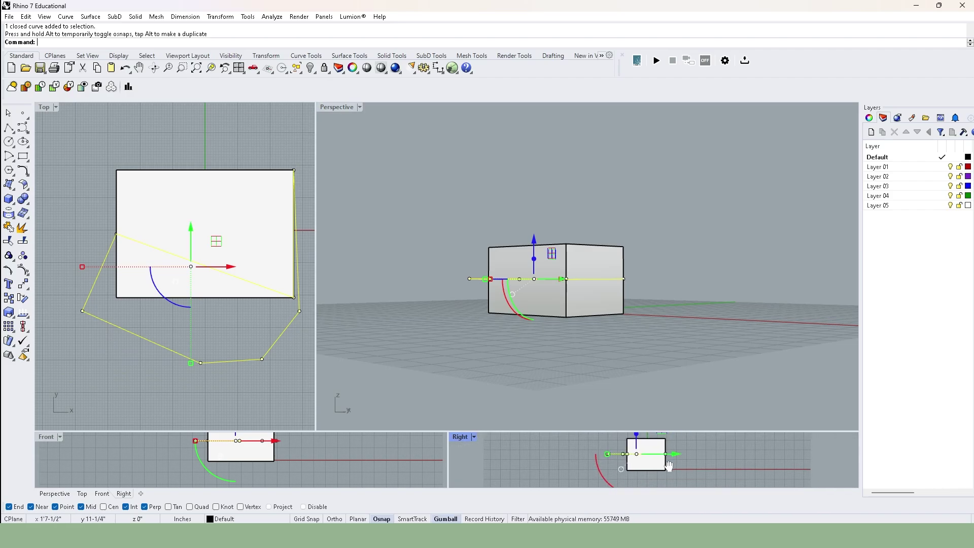
key(Delete)
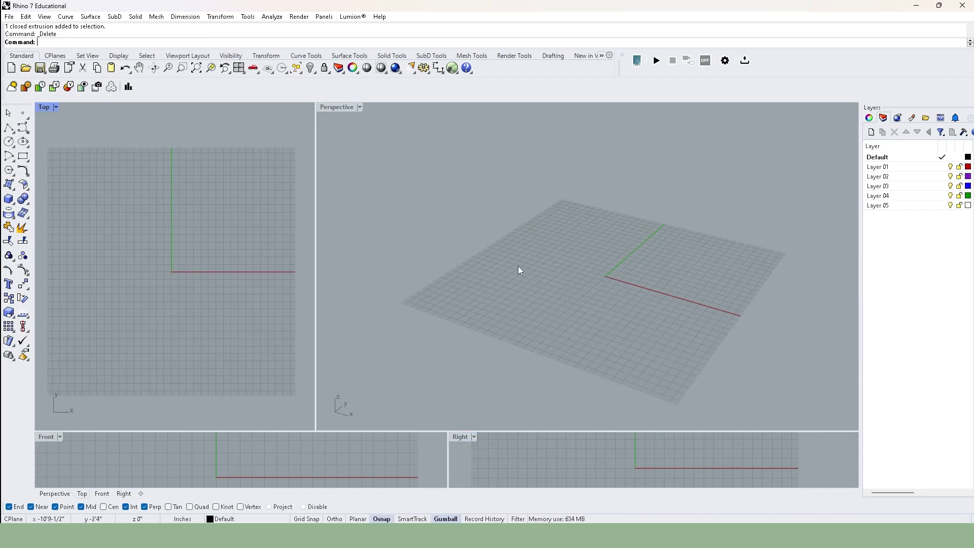